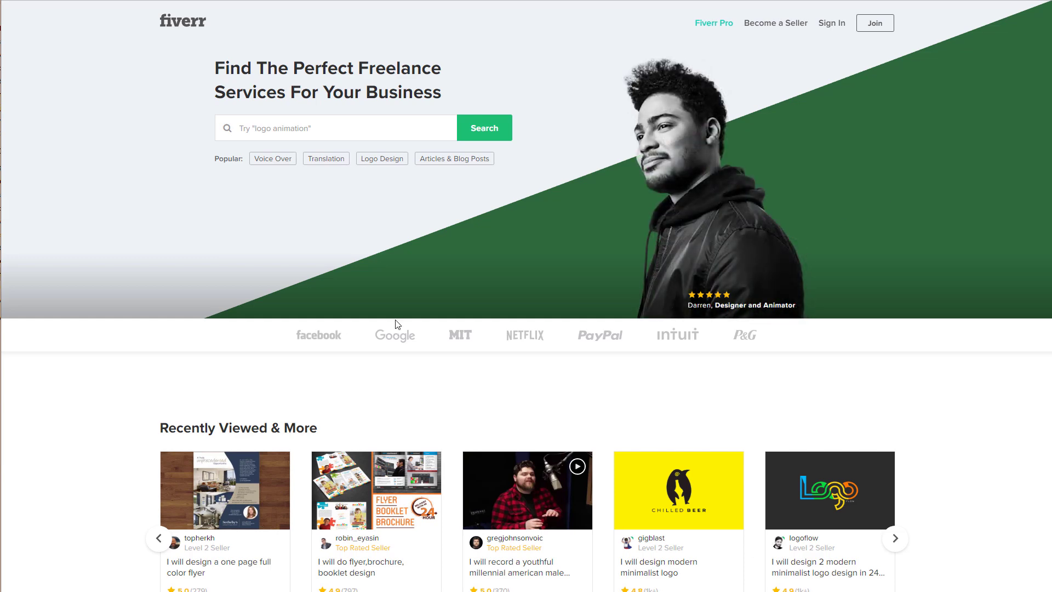
# Search Fiverr for 'flyer design' gigs across all categories.
pyautogui.click(355, 124)
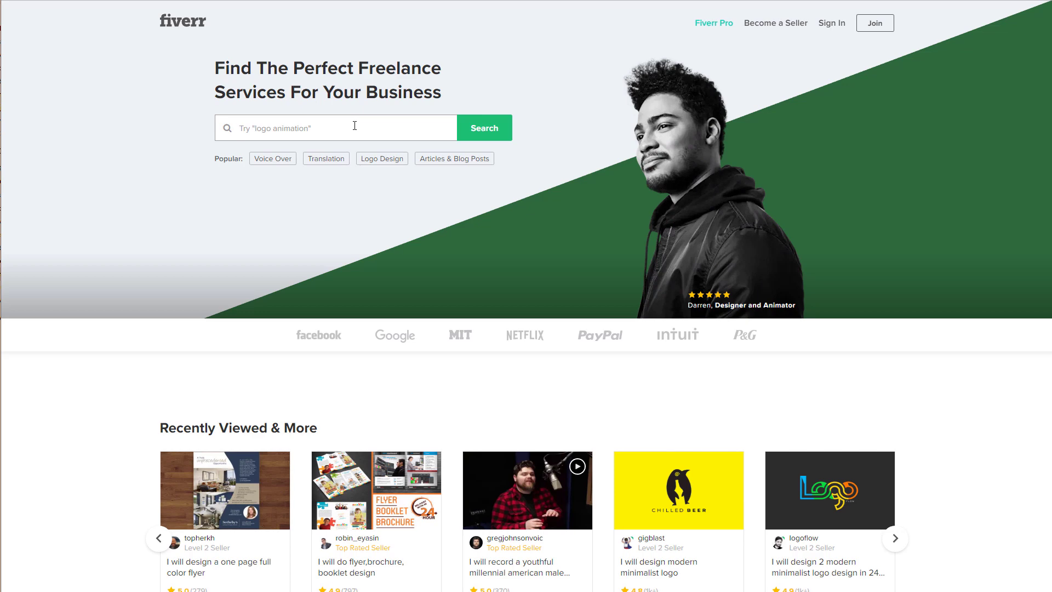
pyautogui.write('flyer d')
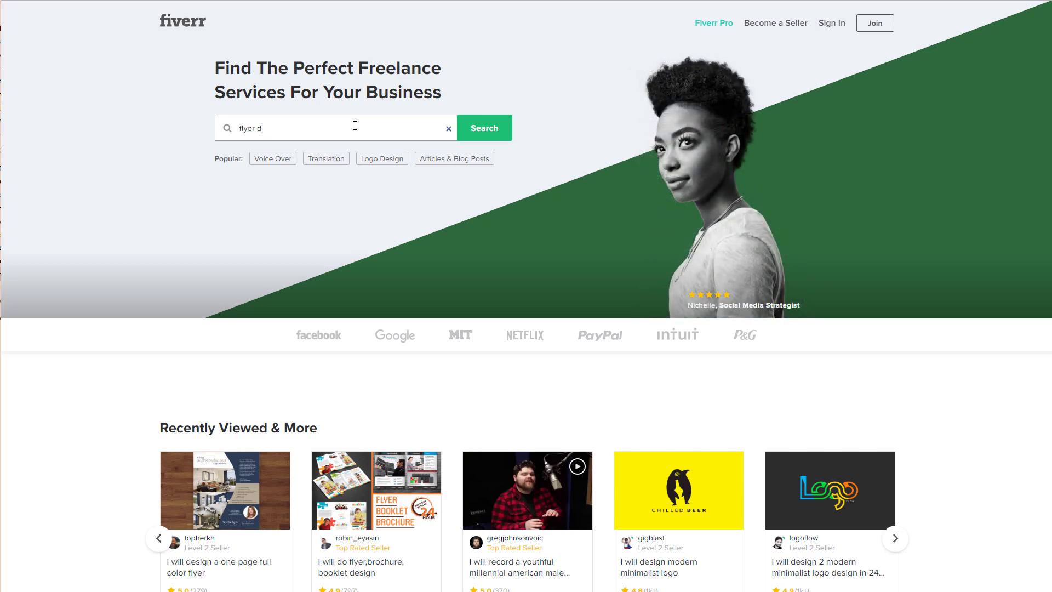
pyautogui.write('esign')
pyautogui.click(251, 188)
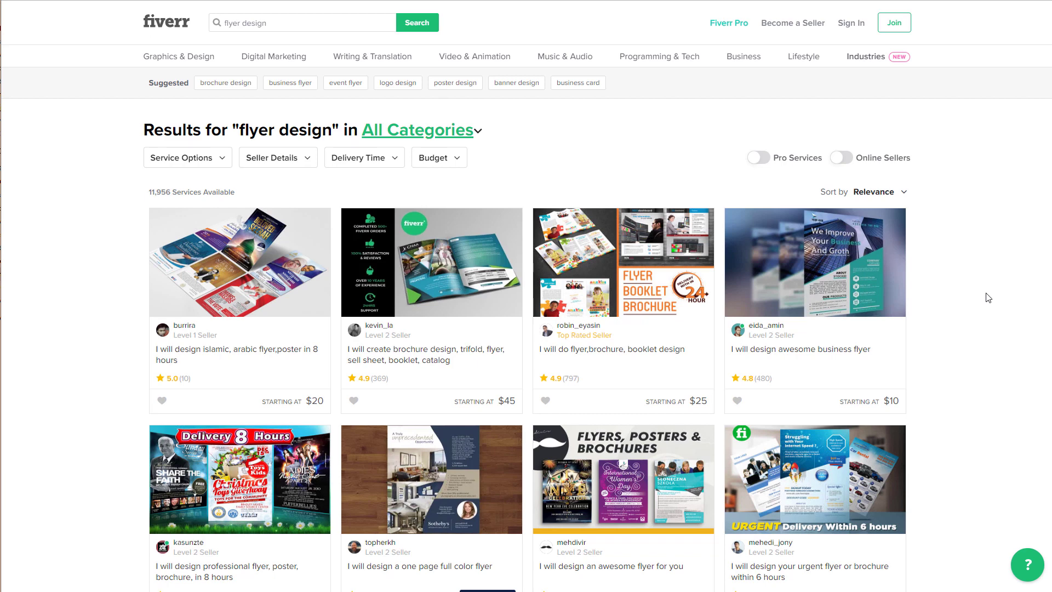
pyautogui.scroll(-2, 987, 298)
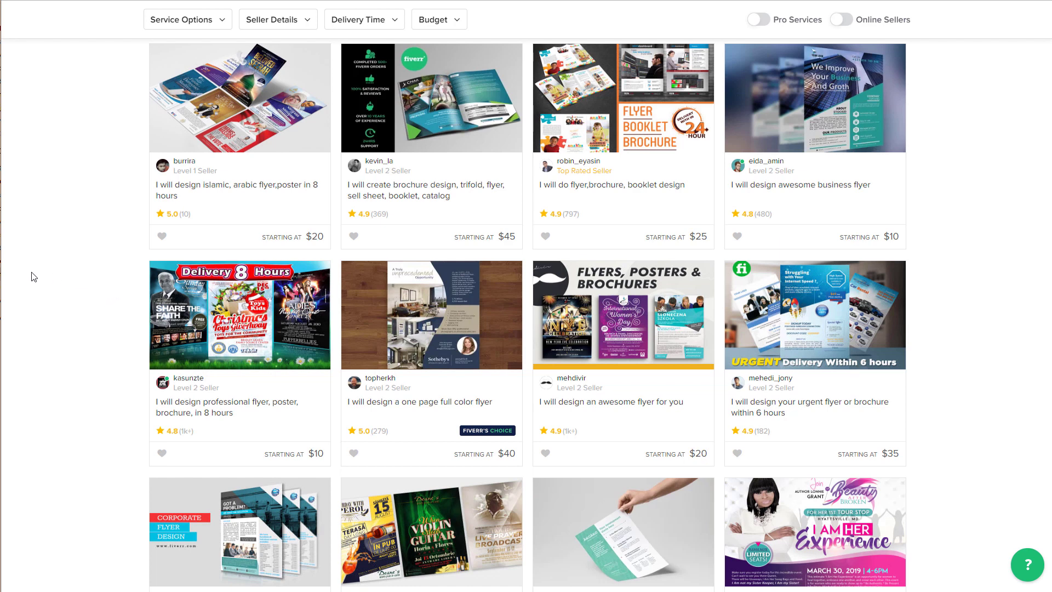
pyautogui.scroll(1, 74, 286)
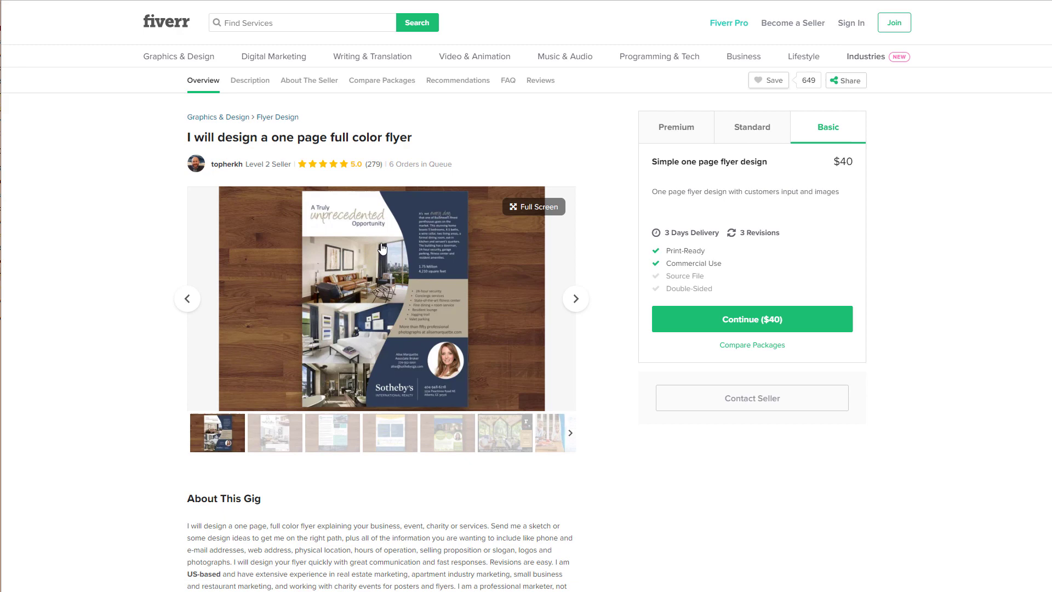
# Browse the gig's sample flyers through to the house listing sample.
pyautogui.click(298, 432)
pyautogui.click(337, 433)
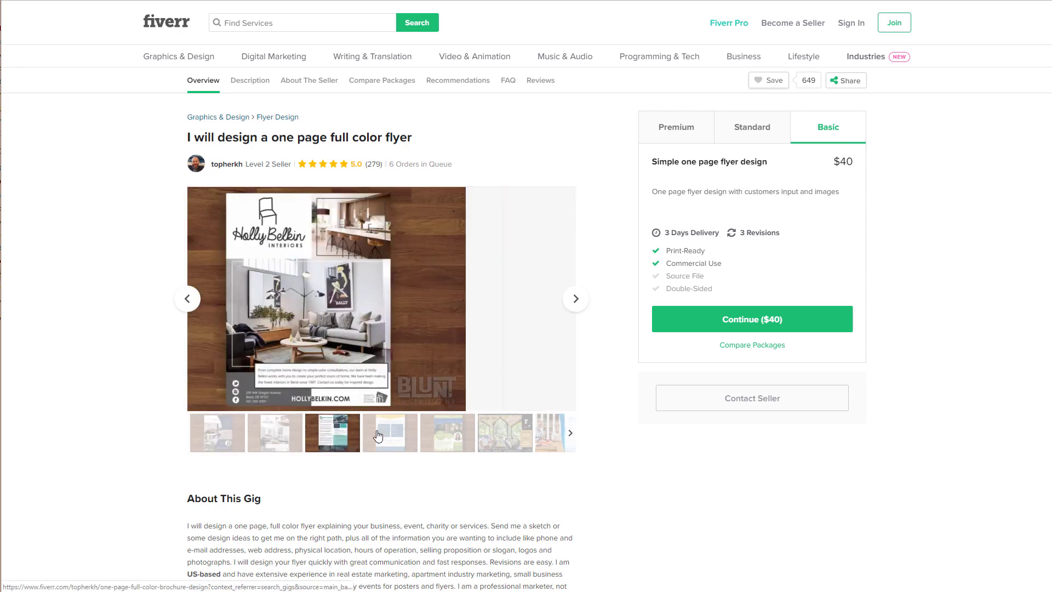
pyautogui.click(397, 440)
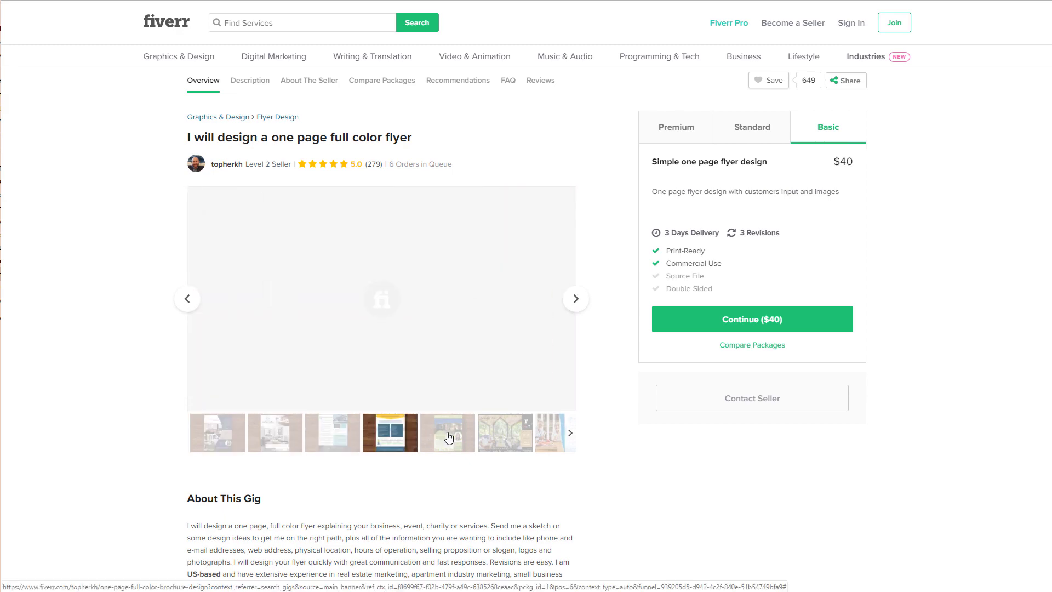
pyautogui.click(449, 437)
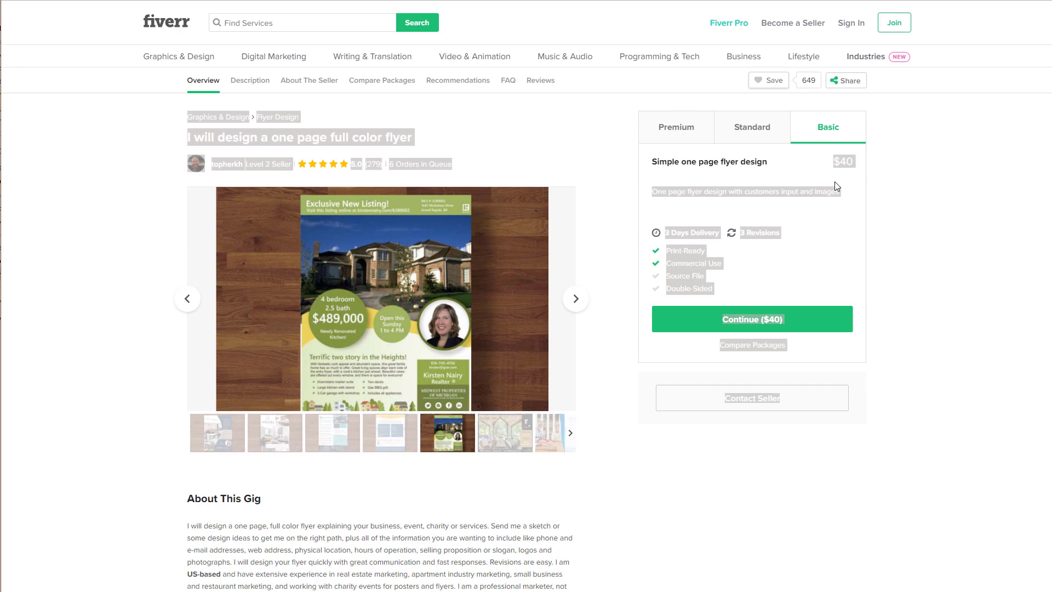
# Compare the Premium and Standard packages, ending on the $60 Premium details.
pyautogui.click(695, 139)
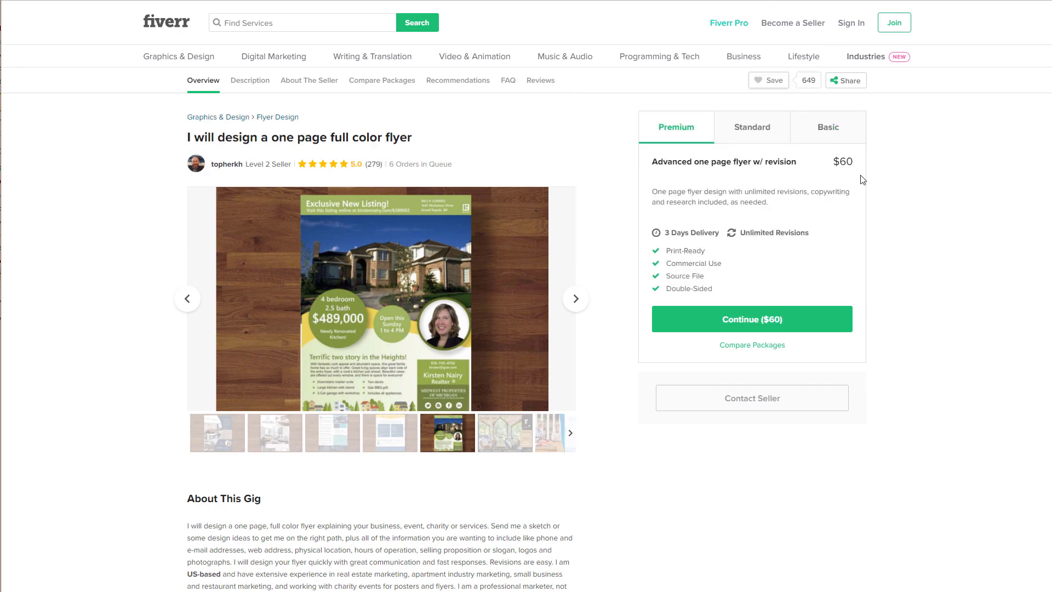
pyautogui.click(752, 130)
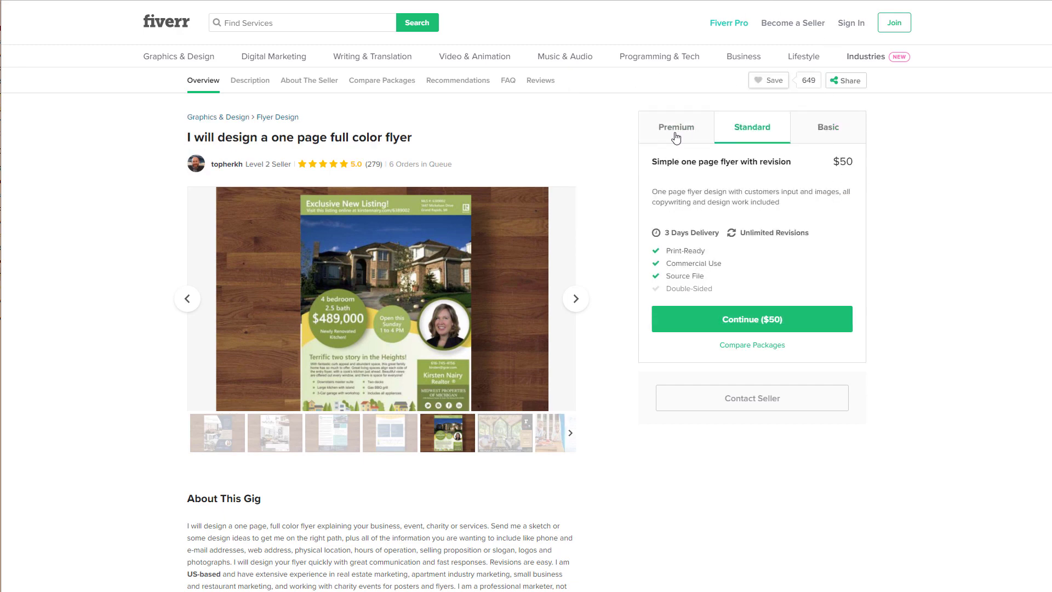
pyautogui.click(677, 135)
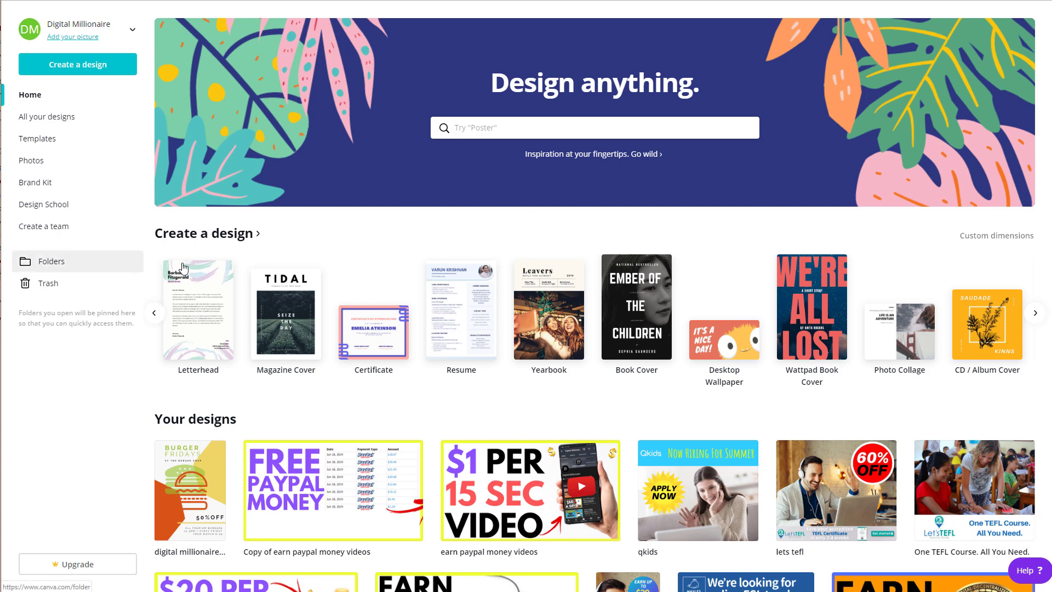
# Search Canva's home page for the flyer design type.
pyautogui.click(551, 126)
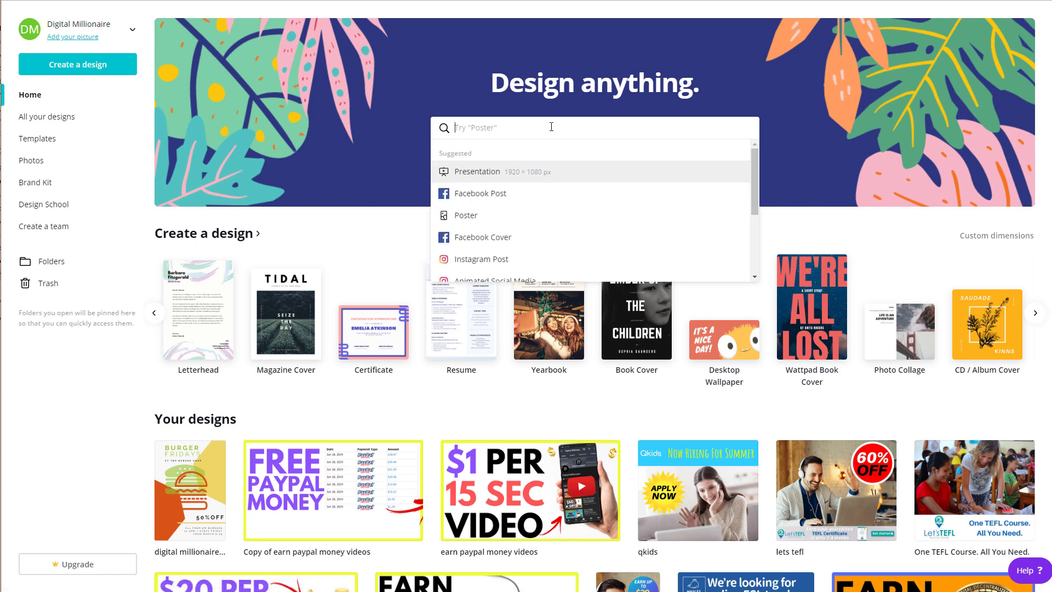
pyautogui.write('flyer')
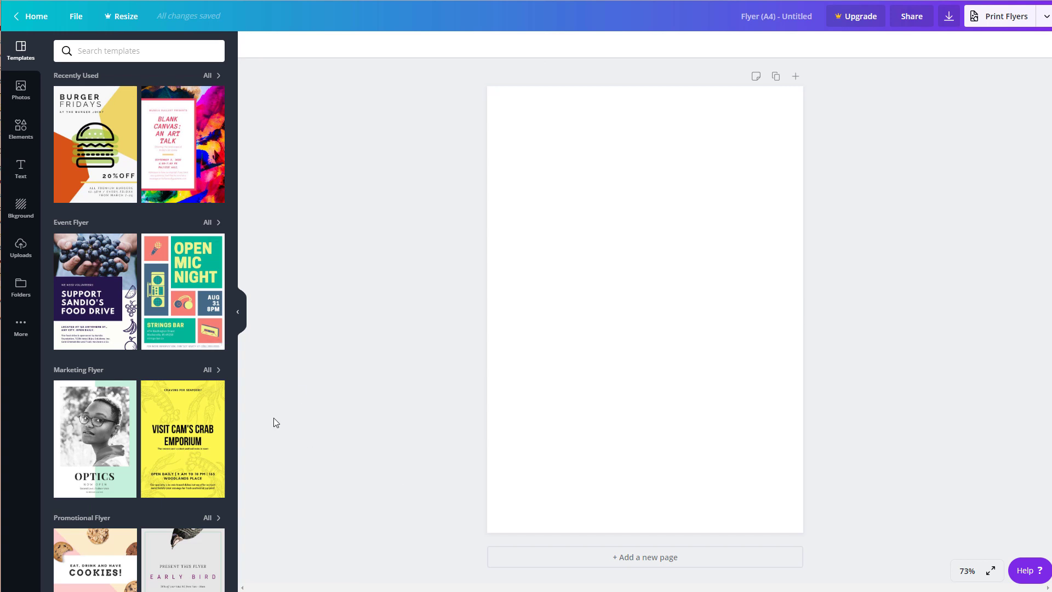
pyautogui.scroll(-2, 141, 246)
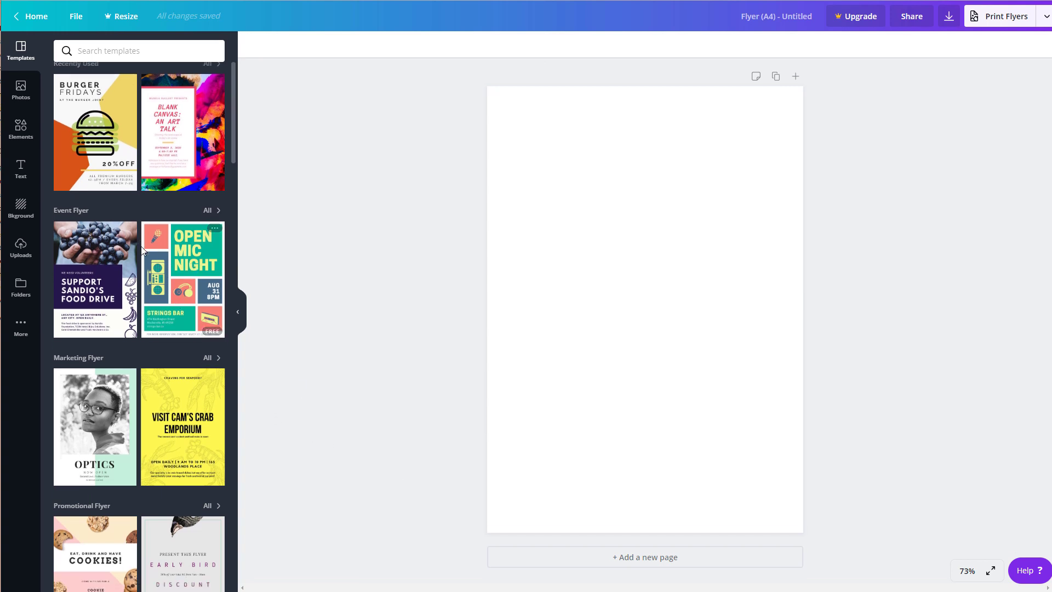
pyautogui.scroll(-3, 99, 206)
pyautogui.scroll(1, 54, 144)
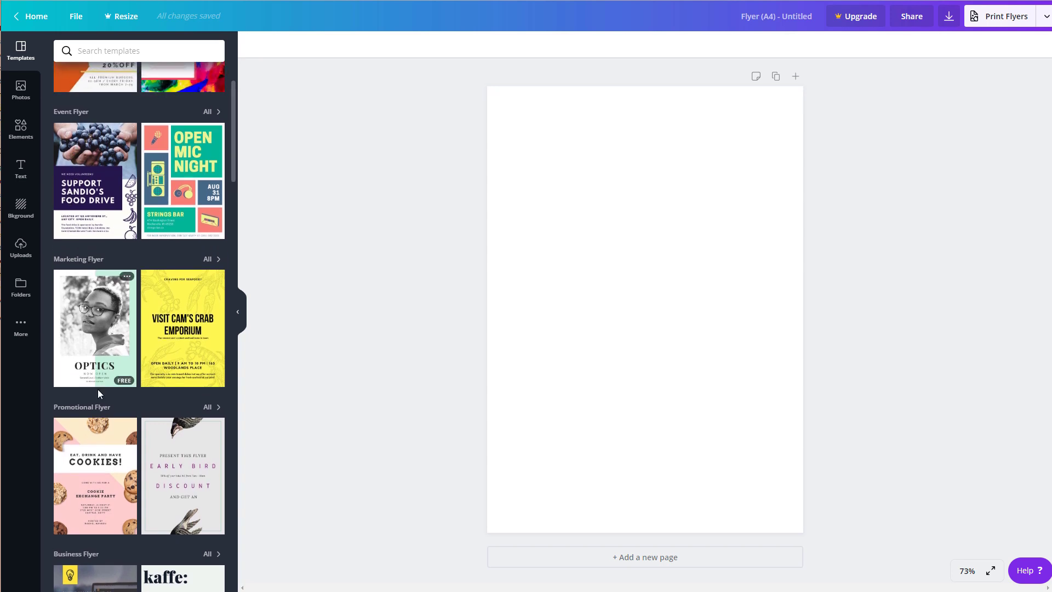
pyautogui.scroll(-2, 72, 284)
pyautogui.scroll(-2, 72, 283)
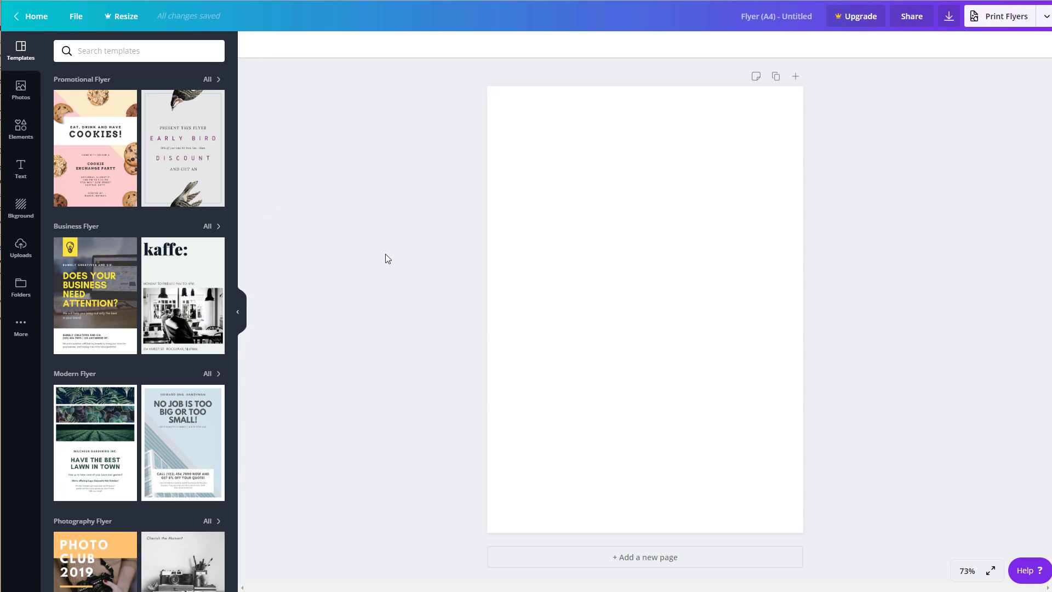
pyautogui.moveTo(95, 296)
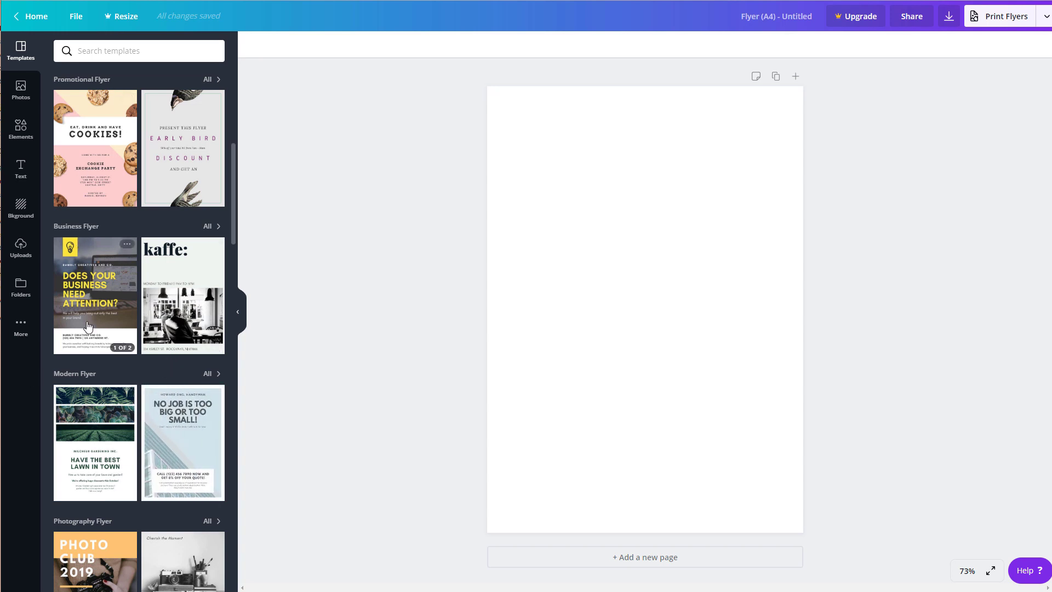
pyautogui.scroll(2, 152, 346)
pyautogui.scroll(4, 152, 346)
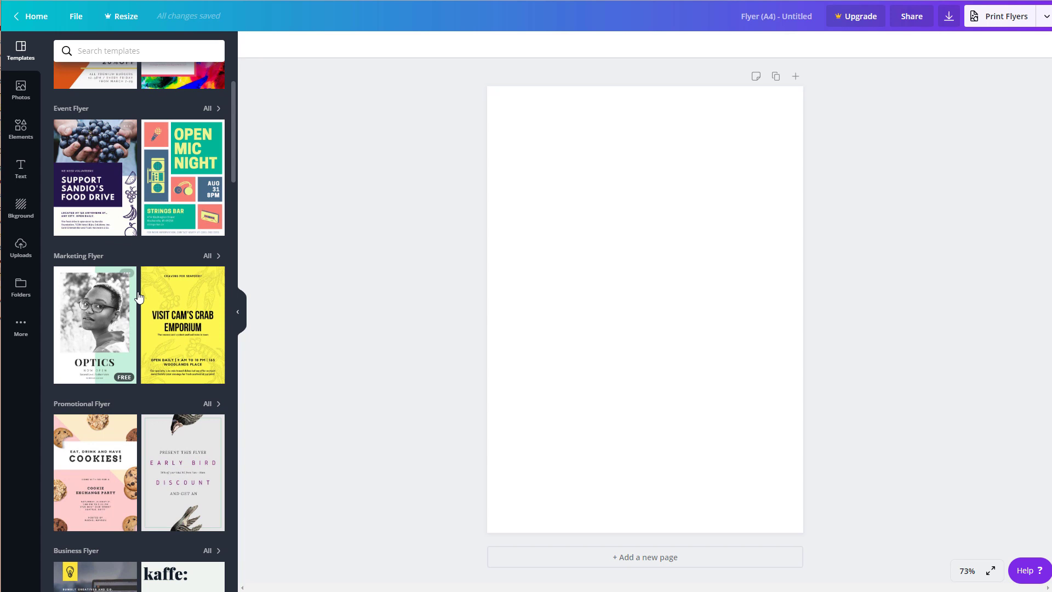
pyautogui.scroll(2, 156, 350)
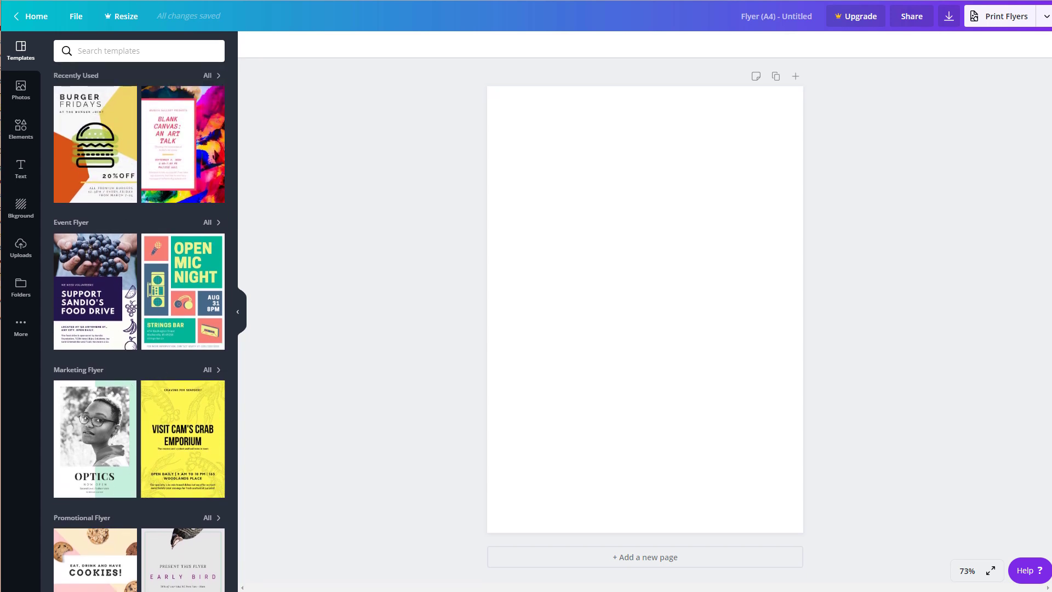
pyautogui.scroll(-3, 160, 370)
pyautogui.scroll(-1, 162, 395)
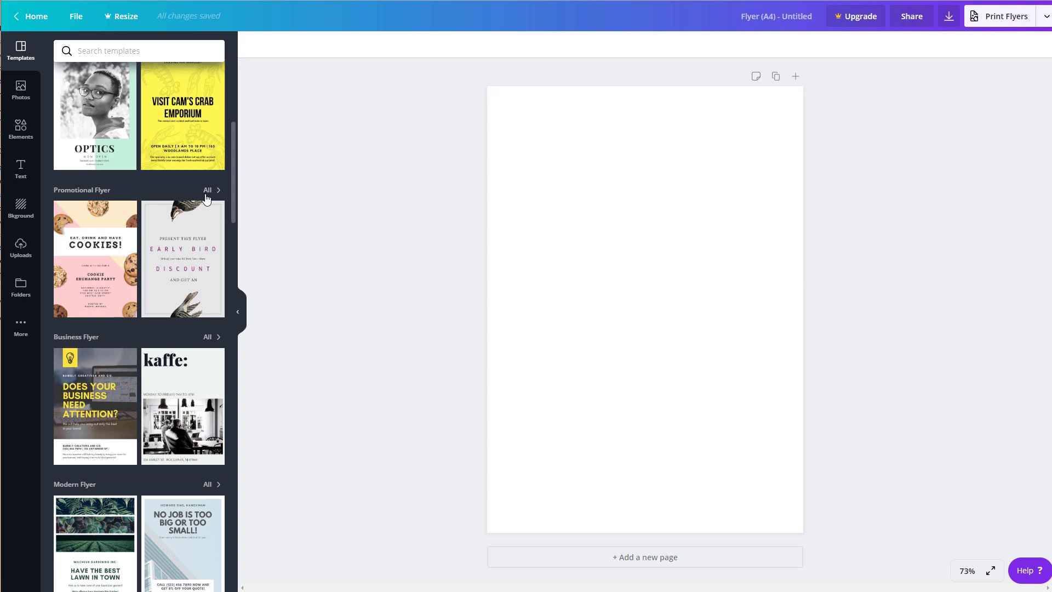
# Apply the Pizza & Chill Promotional Flyer template to the A4 page and select its background.
pyautogui.click(207, 190)
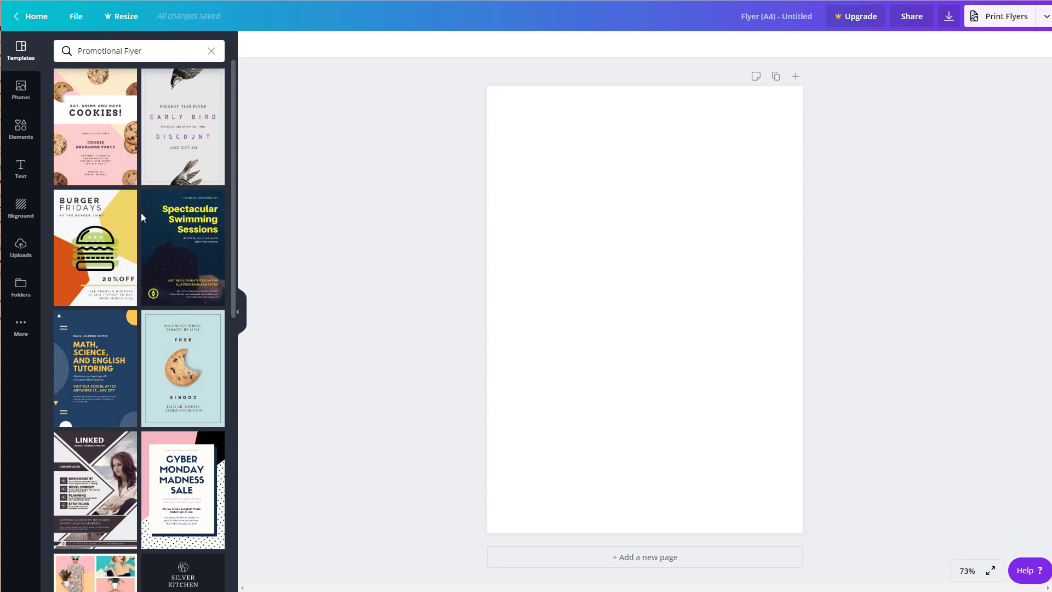
pyautogui.scroll(-1, 141, 215)
pyautogui.scroll(-4, 148, 263)
pyautogui.scroll(-2, 153, 312)
pyautogui.scroll(-2, 161, 361)
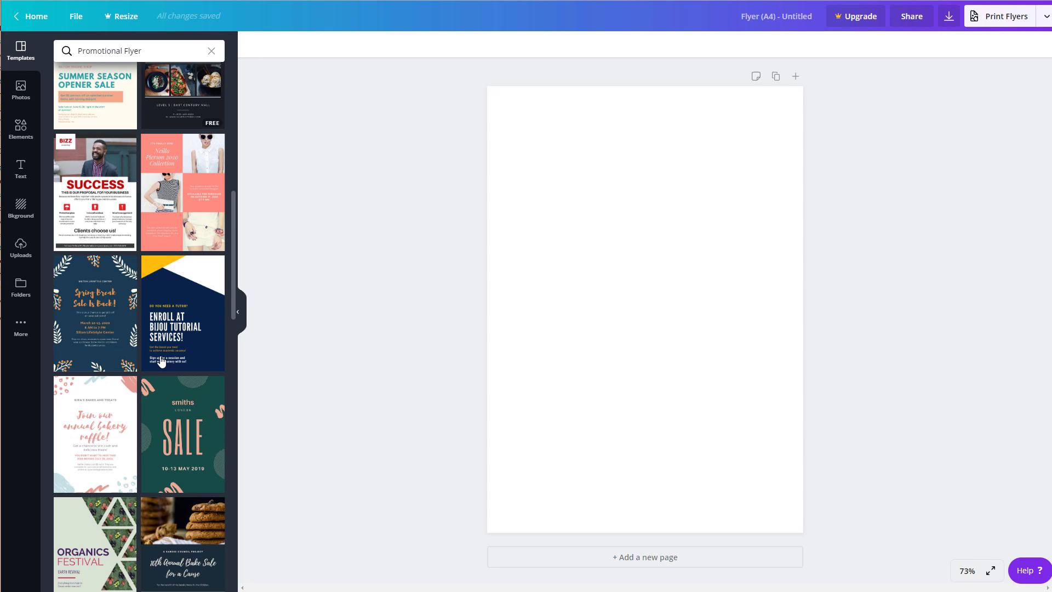
pyautogui.scroll(-2, 162, 360)
pyautogui.scroll(-2, 160, 364)
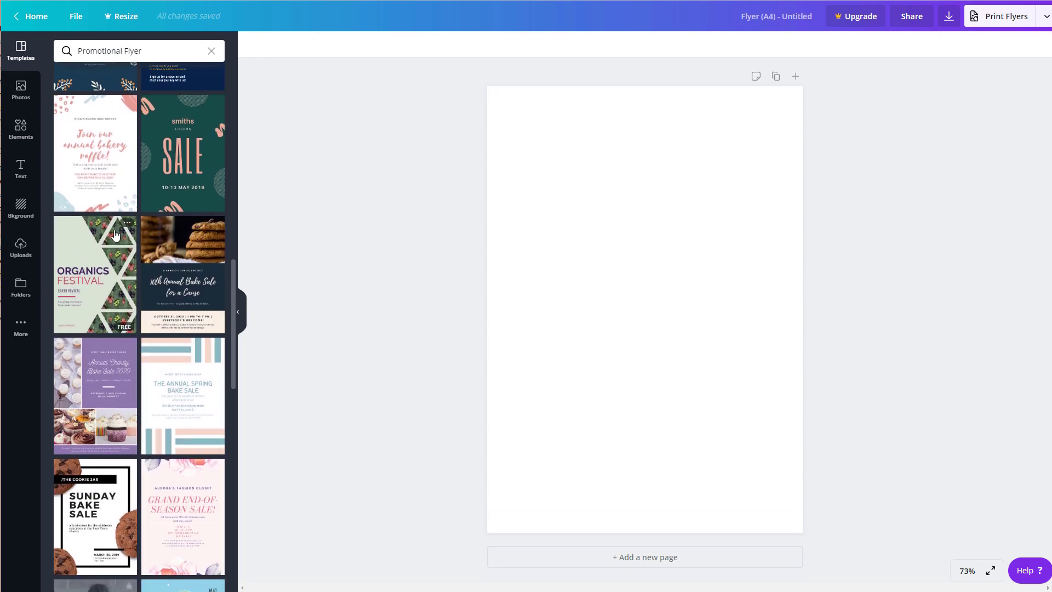
pyautogui.scroll(-3, 120, 270)
pyautogui.scroll(-1, 126, 303)
pyautogui.scroll(-3, 132, 337)
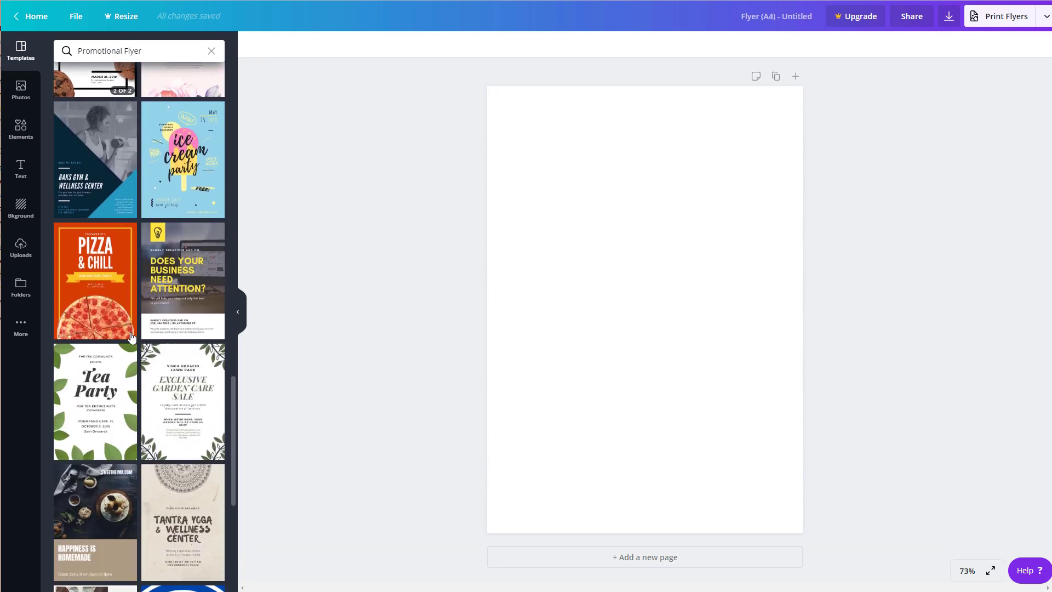
pyautogui.scroll(-1, 132, 338)
pyautogui.click(97, 272)
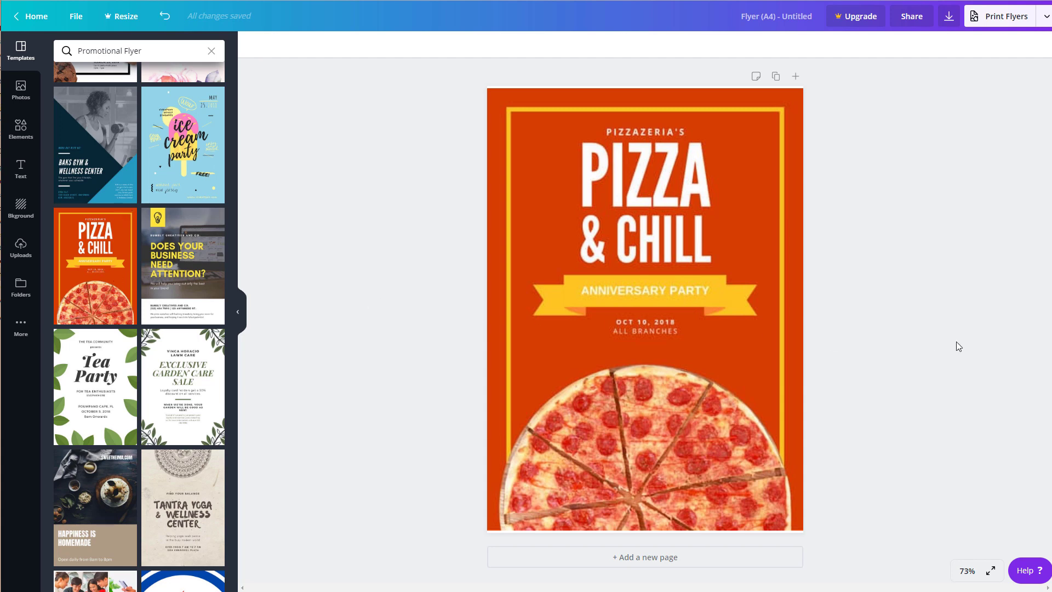
pyautogui.click(782, 173)
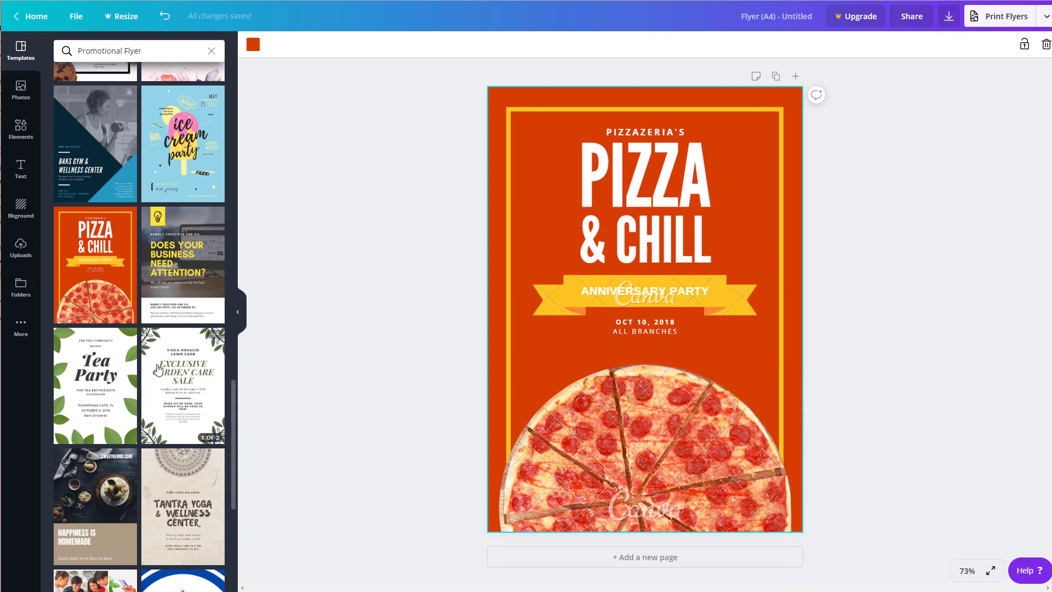
pyautogui.scroll(-3, 125, 258)
pyautogui.scroll(-2, 148, 345)
pyautogui.scroll(-3, 169, 433)
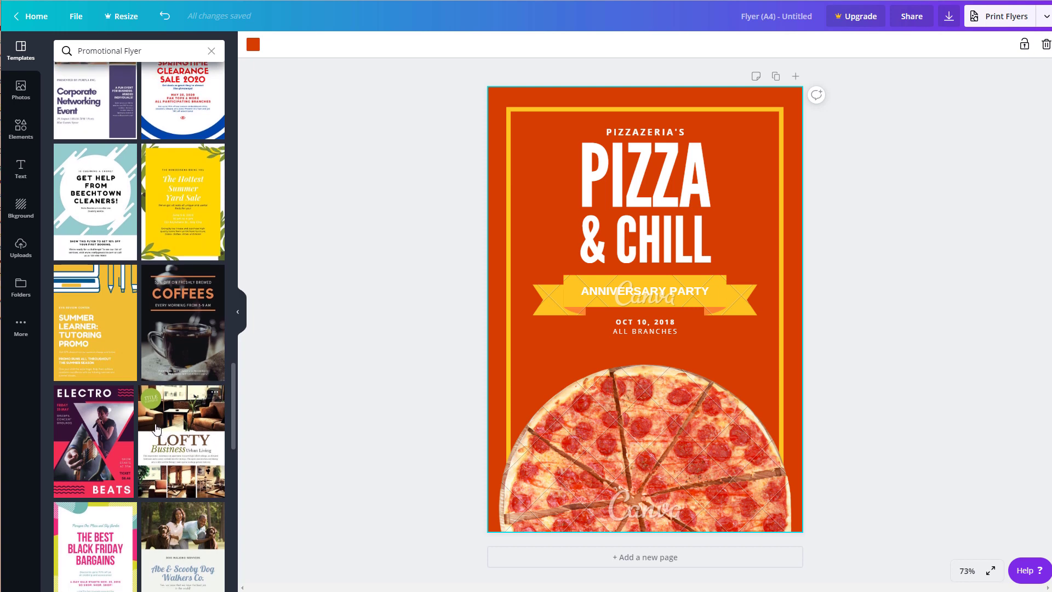
pyautogui.scroll(-1, 164, 370)
# Apply the COFFEES page from the Coffee Photo with Orange Border set.
pyautogui.click(161, 292)
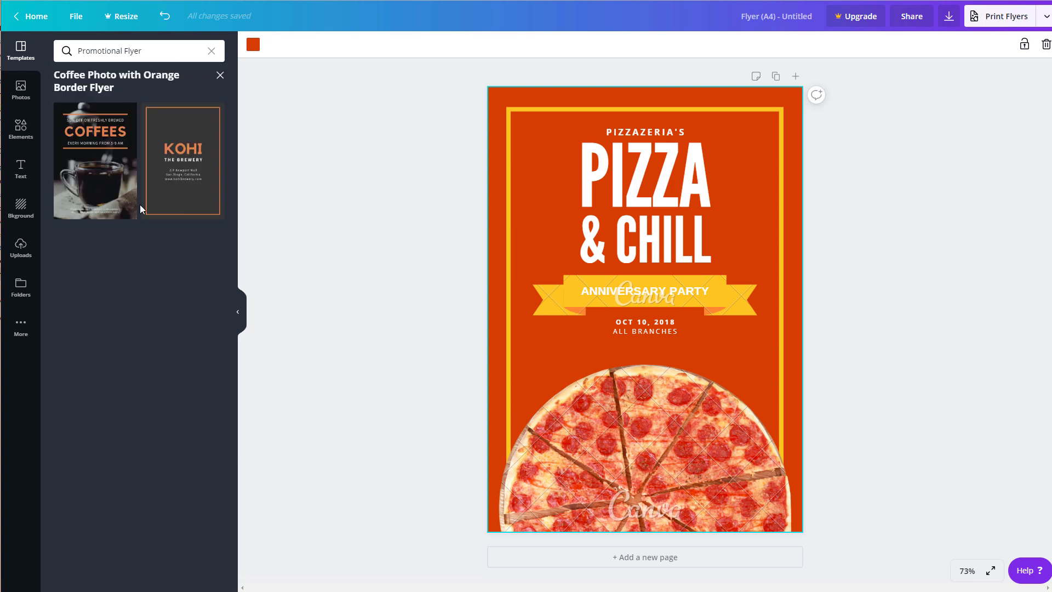
pyautogui.click(116, 169)
pyautogui.click(680, 412)
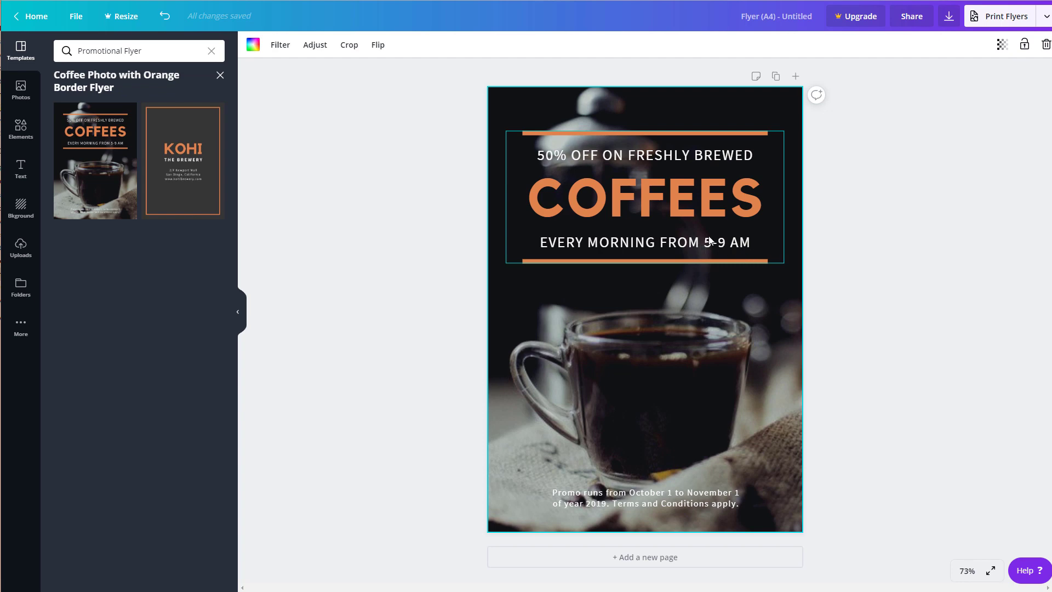
# Replace the COFFEES headline with TEAS.
pyautogui.click(591, 242)
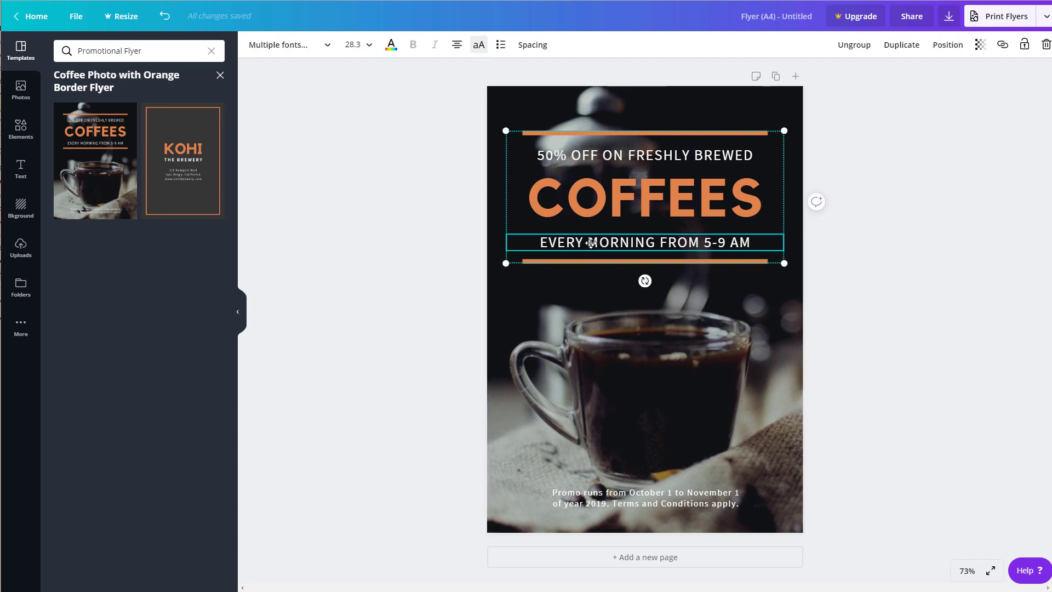
pyautogui.click(614, 207)
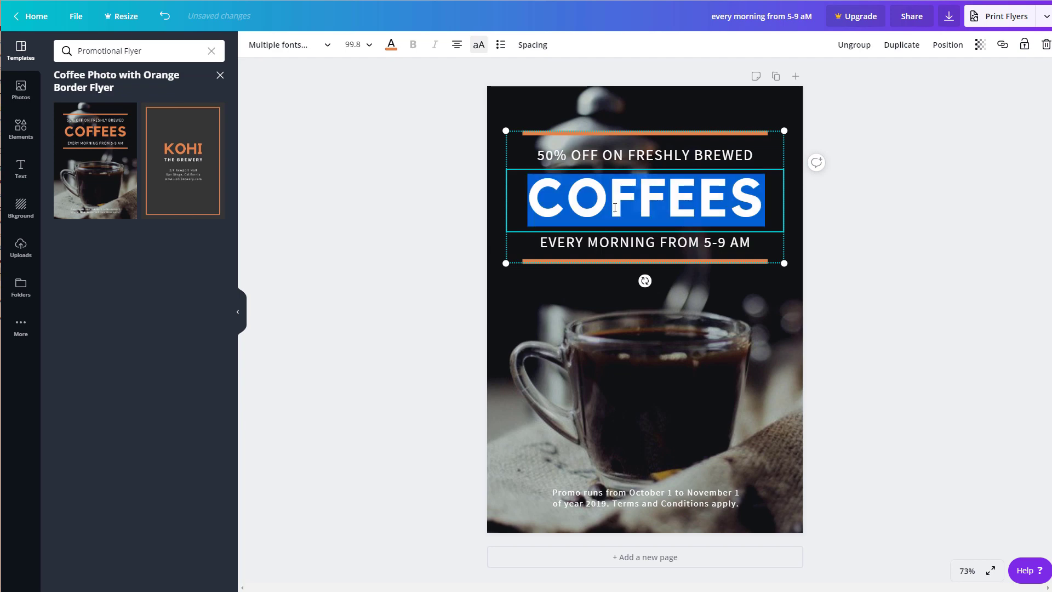
pyautogui.write('TEAS')
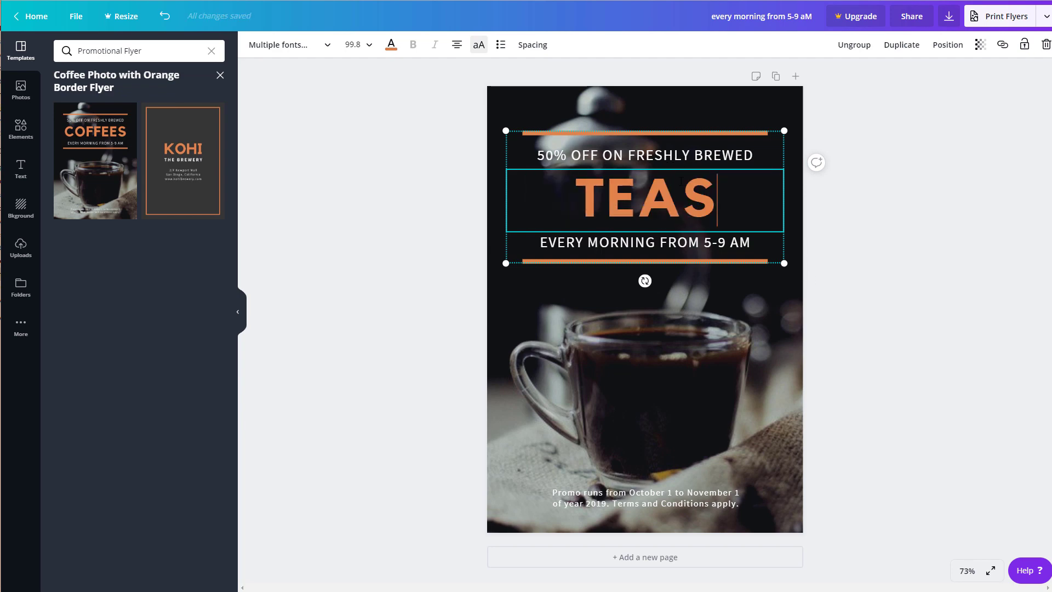
pyautogui.press('Escape')
# Change the hours line to EVERY MORNING FROM 9-11 AM.
pyautogui.click(724, 243)
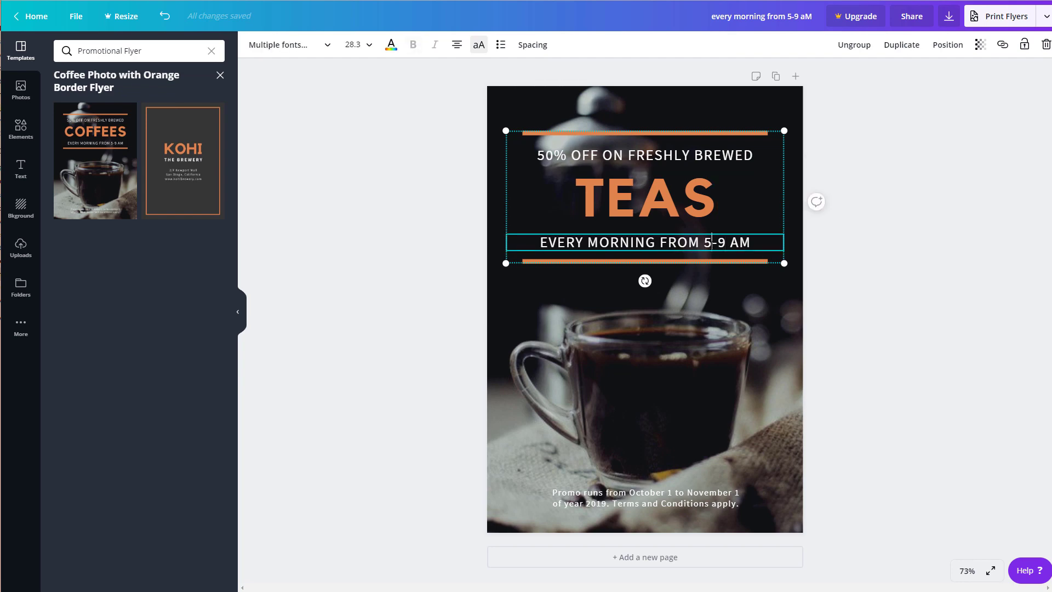
pyautogui.press('BackSpace')
pyautogui.write('9')
pyautogui.press('Right')
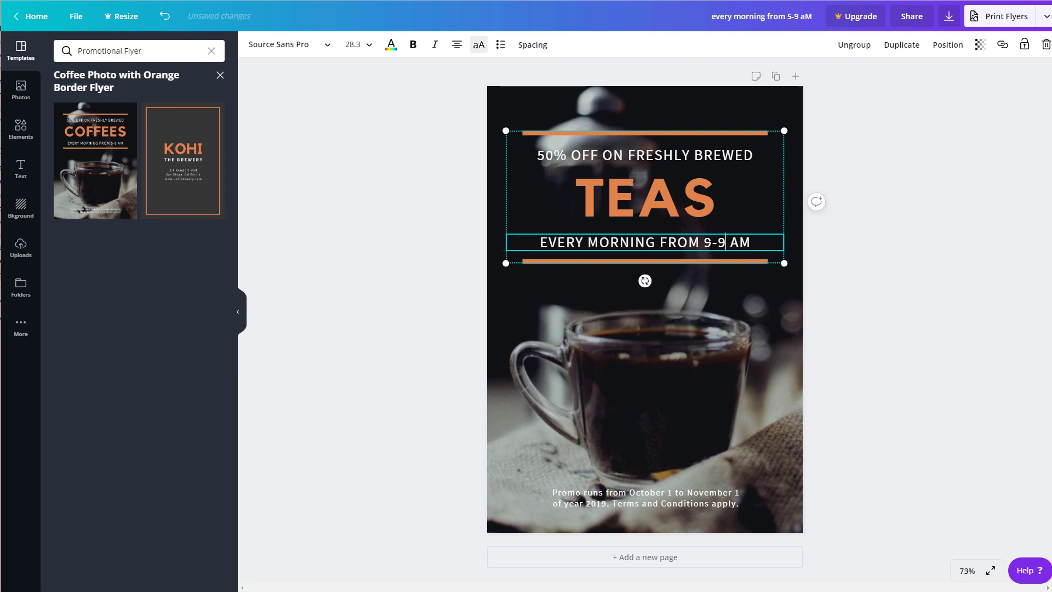
pyautogui.press('Delete')
pyautogui.write('11')
pyautogui.click(845, 280)
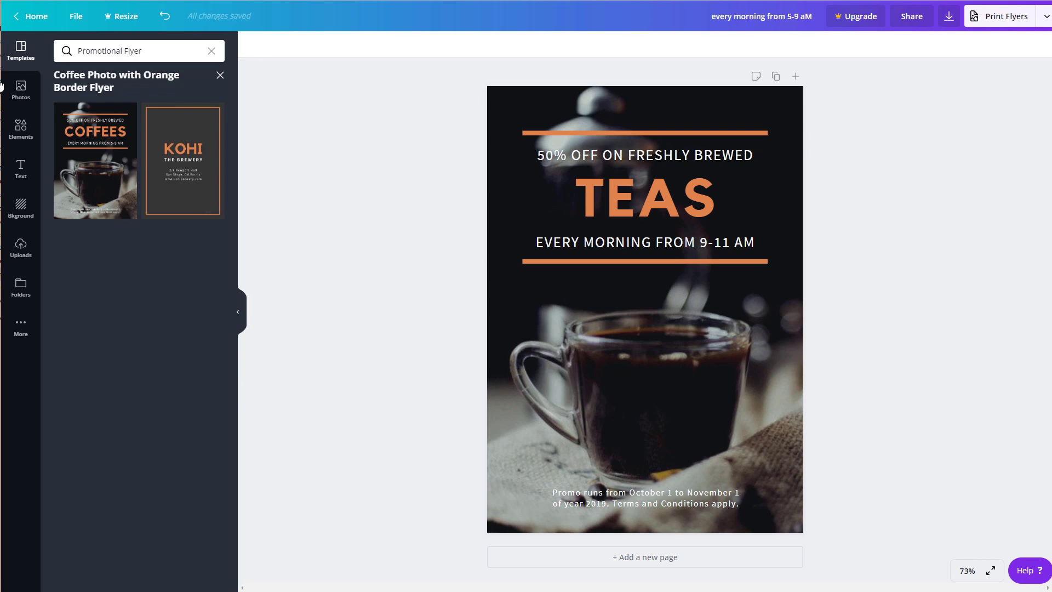
# Return from the template's pages to all Promotional Flyer results.
pyautogui.click(218, 77)
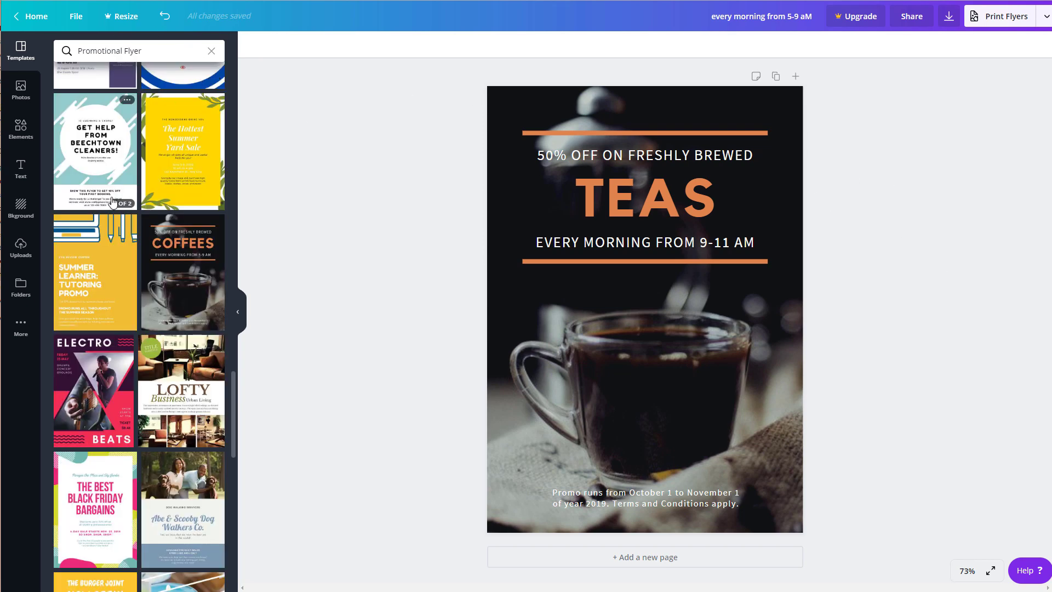
pyautogui.scroll(-1, 170, 409)
pyautogui.scroll(-4, 170, 409)
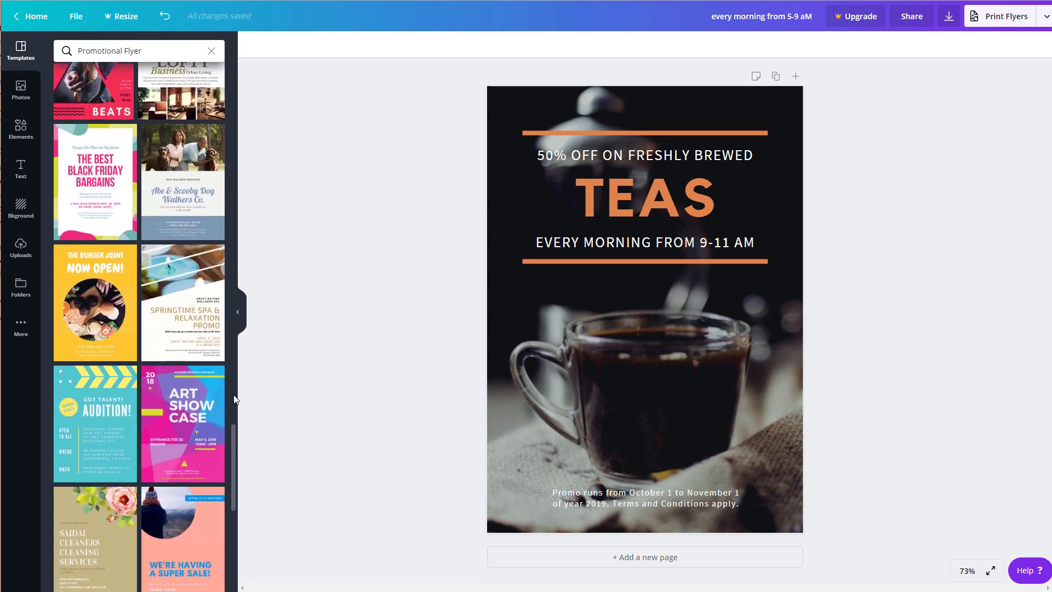
pyautogui.scroll(-3, 171, 409)
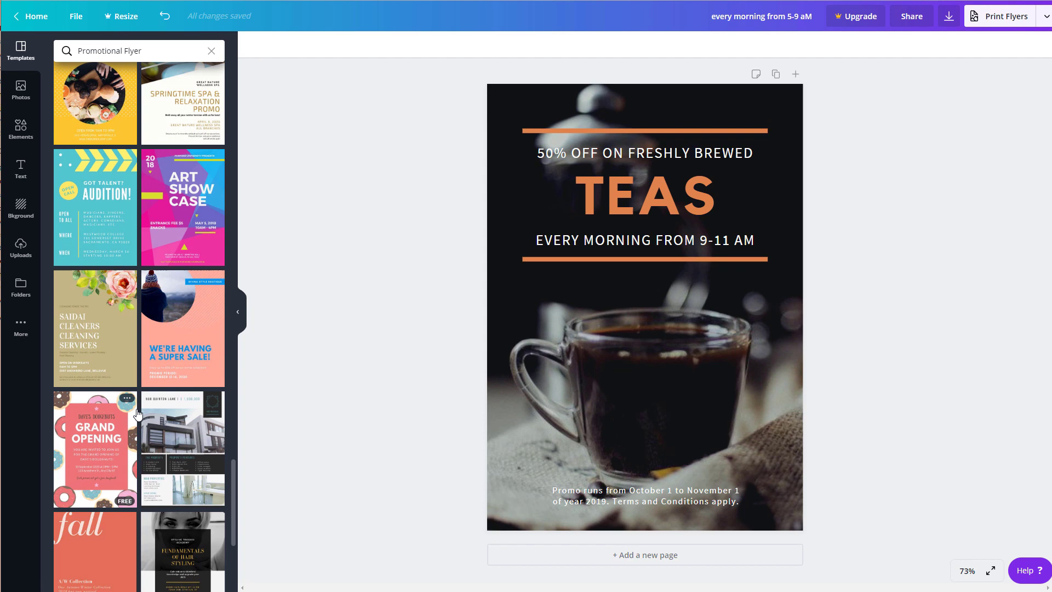
pyautogui.scroll(-3, 370, 445)
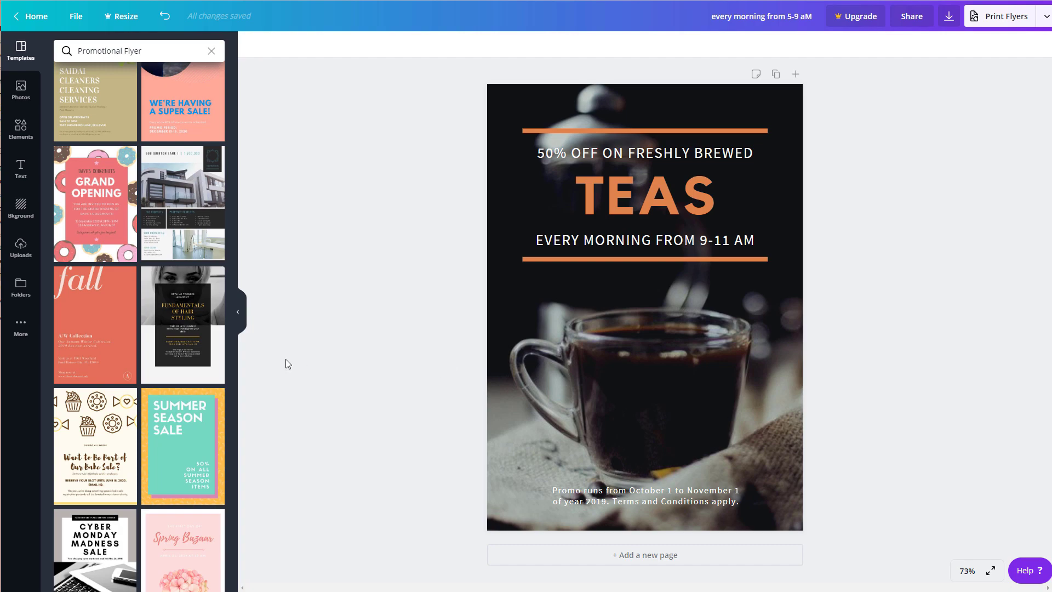
pyautogui.scroll(-5, 189, 386)
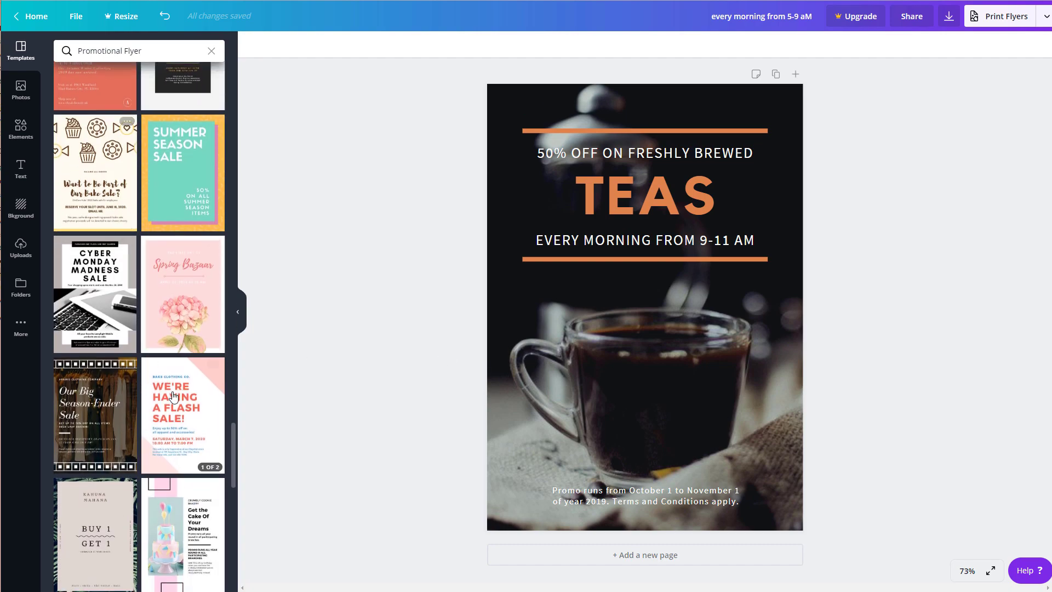
pyautogui.scroll(-1, 173, 408)
pyautogui.scroll(-2, 173, 407)
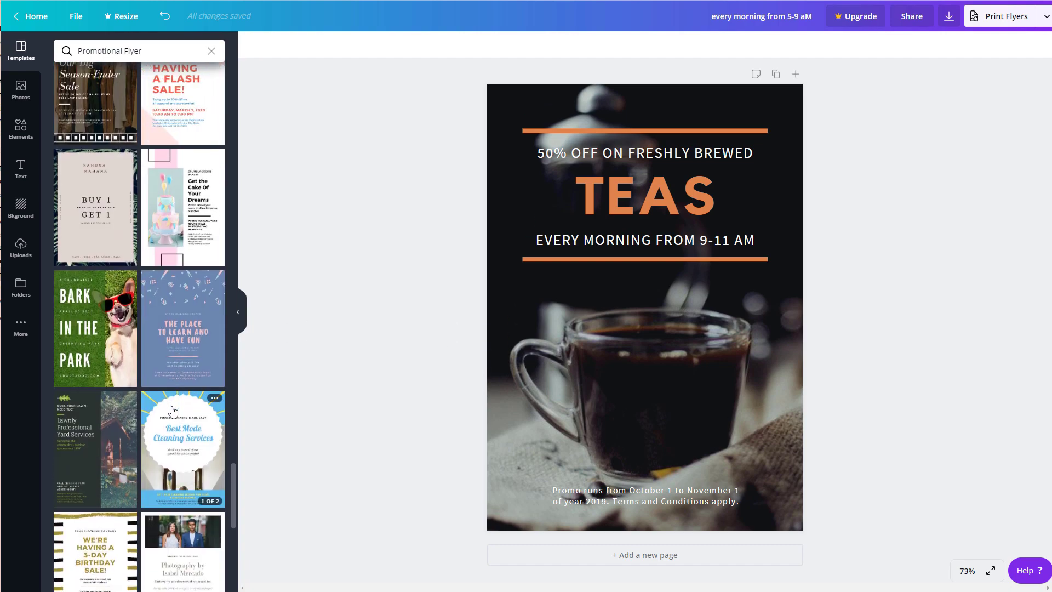
pyautogui.scroll(-4, 173, 411)
pyautogui.scroll(-4, 172, 411)
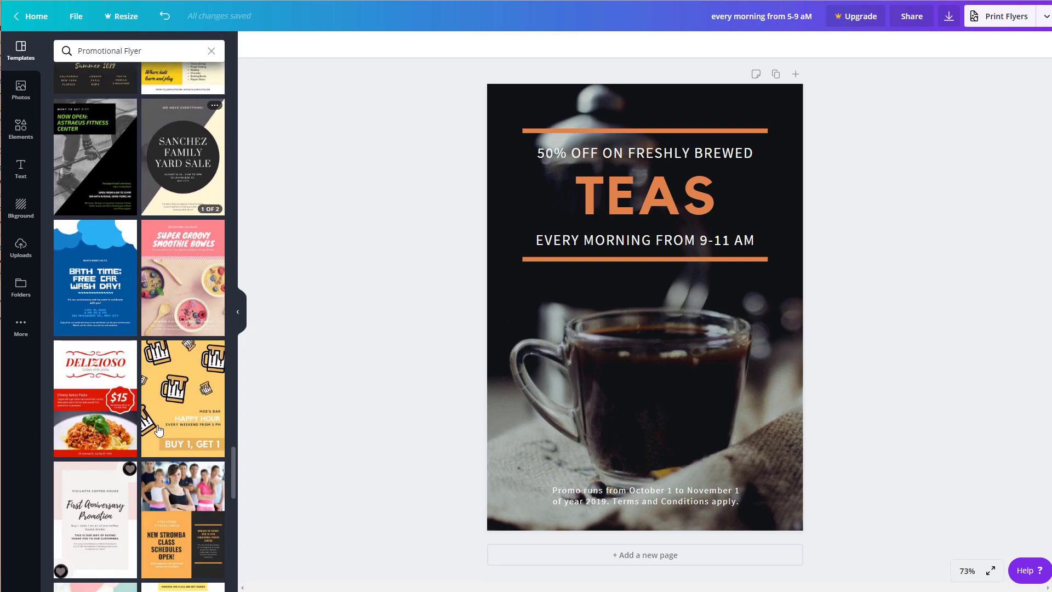
pyautogui.scroll(-3, 152, 381)
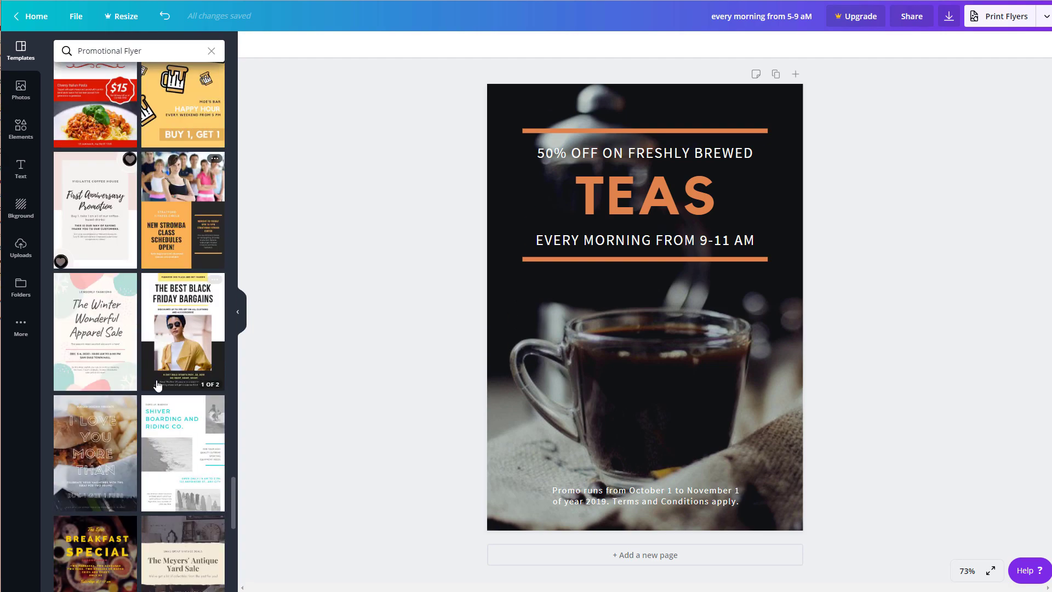
pyautogui.scroll(-4, 156, 387)
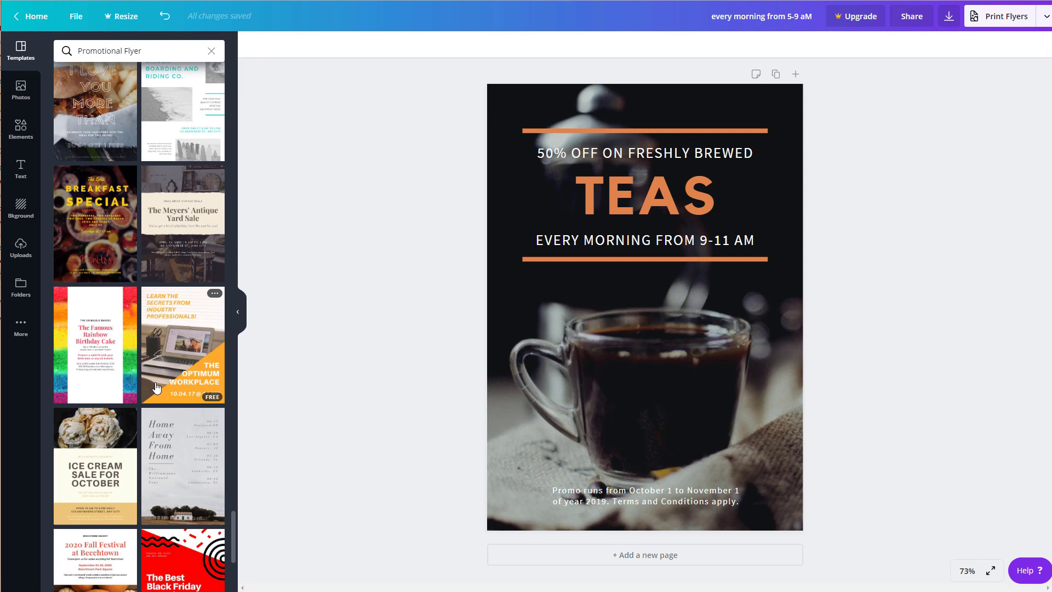
pyautogui.scroll(-2, 156, 387)
pyautogui.scroll(-2, 189, 419)
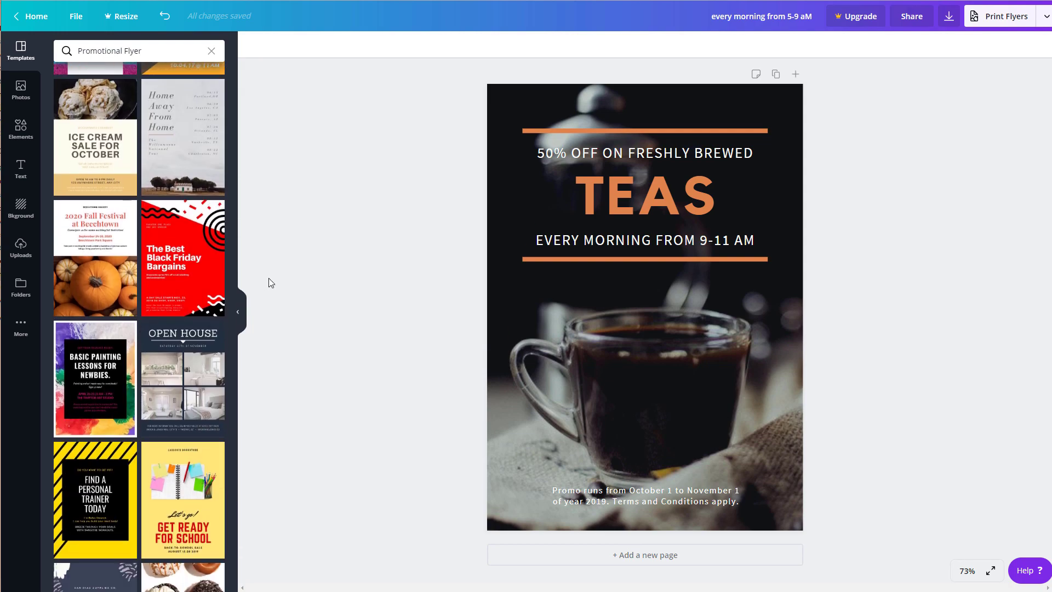
pyautogui.scroll(-1, 206, 387)
pyautogui.scroll(-2, 180, 403)
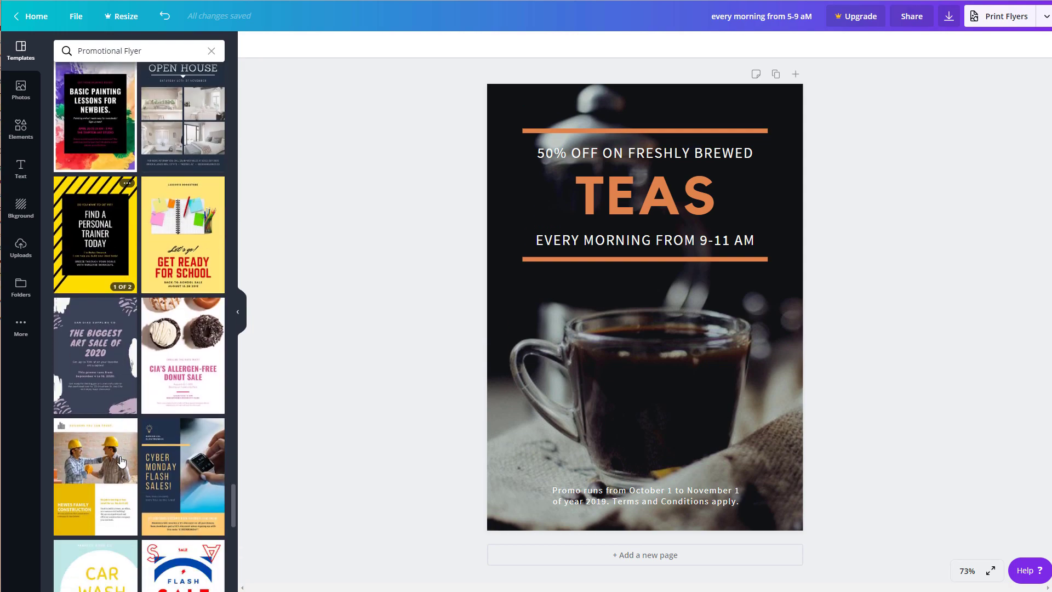
pyautogui.scroll(-3, 165, 411)
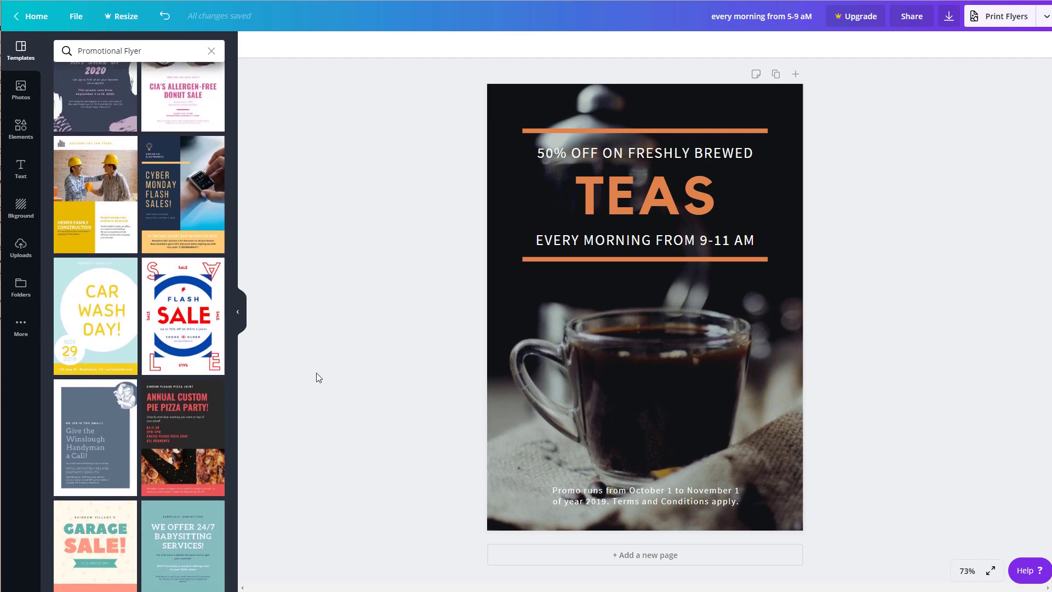